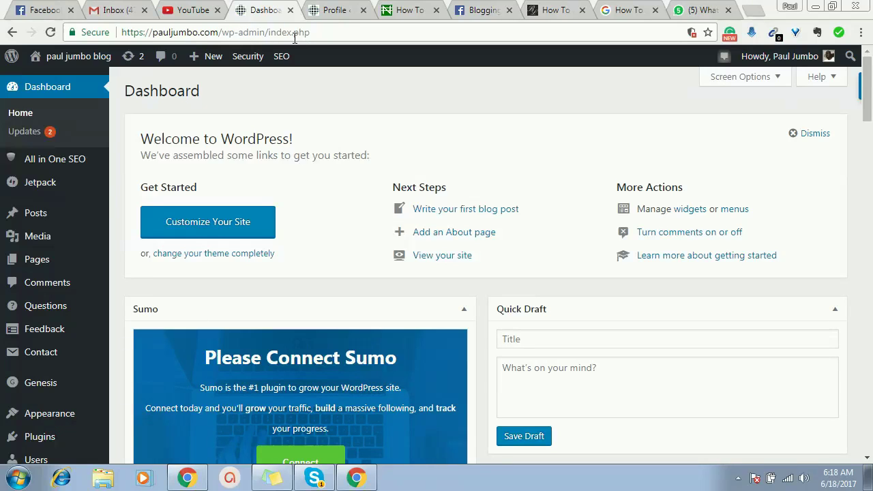
- In the guest window, load pauljumbo.com/wp-admin and show the username-and-password login, then return to the admin window
click(362, 482)
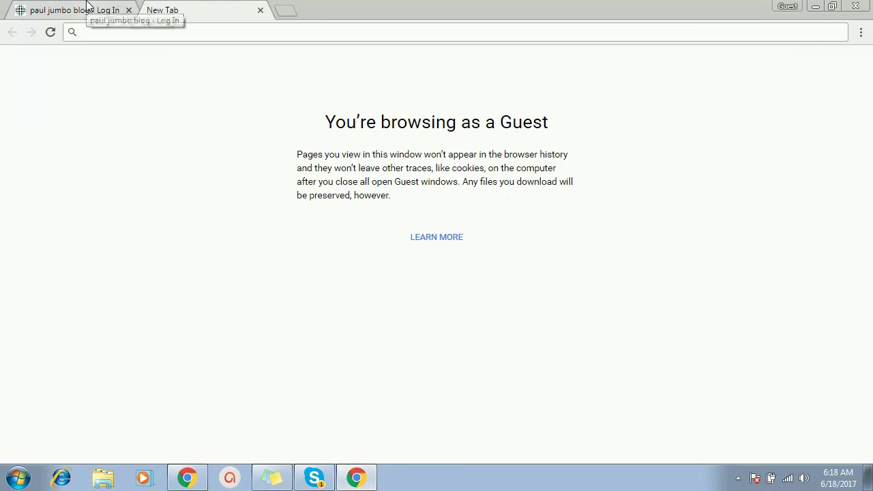
text(paul)
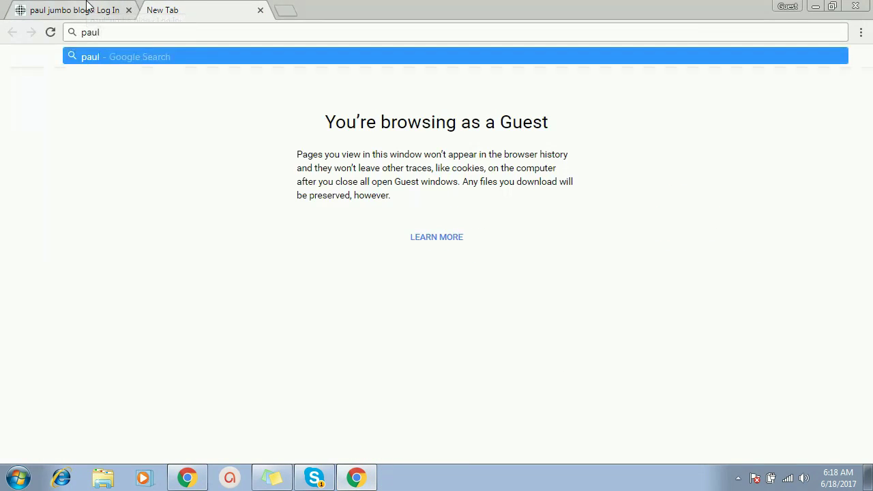
text(jumbo.)
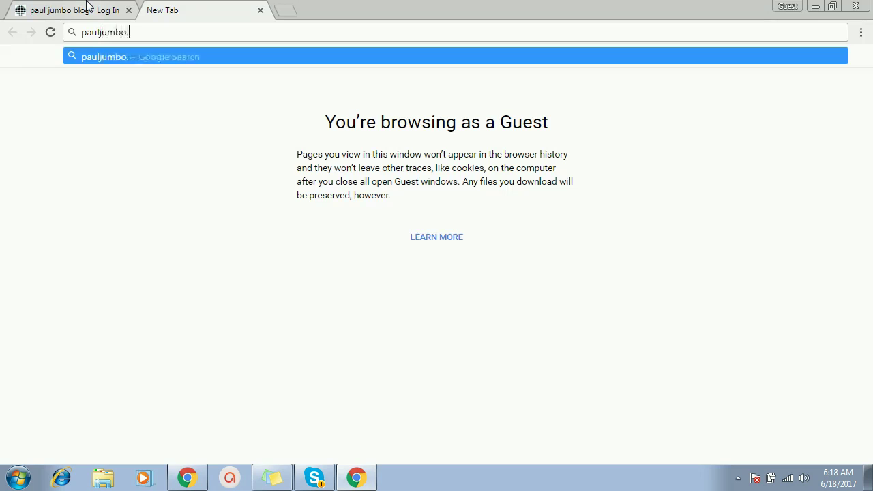
text(com/w)
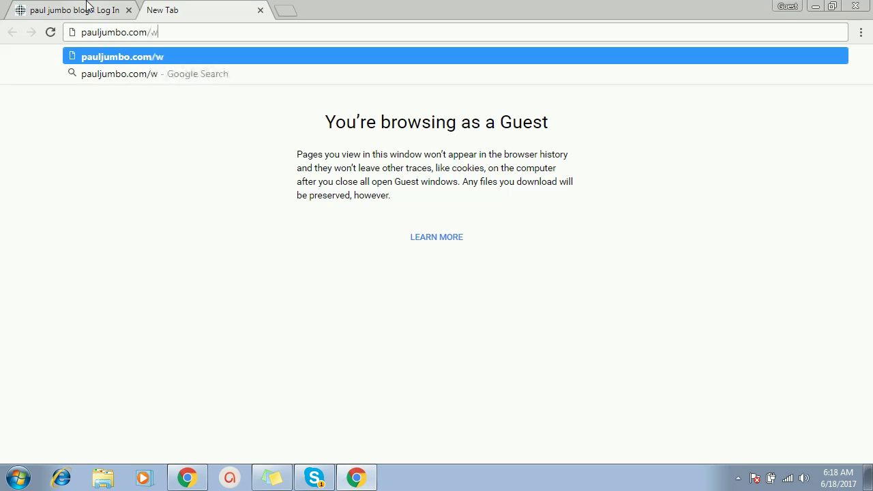
text(p)
text(-admin)
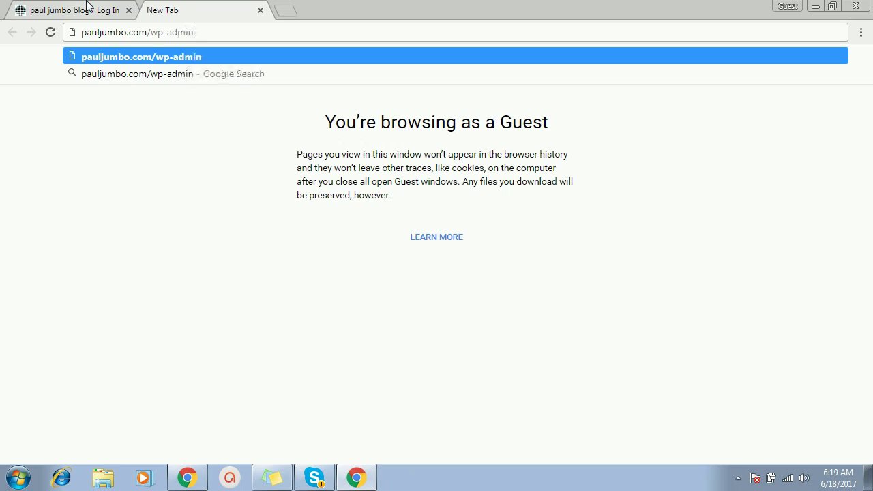
key(Return)
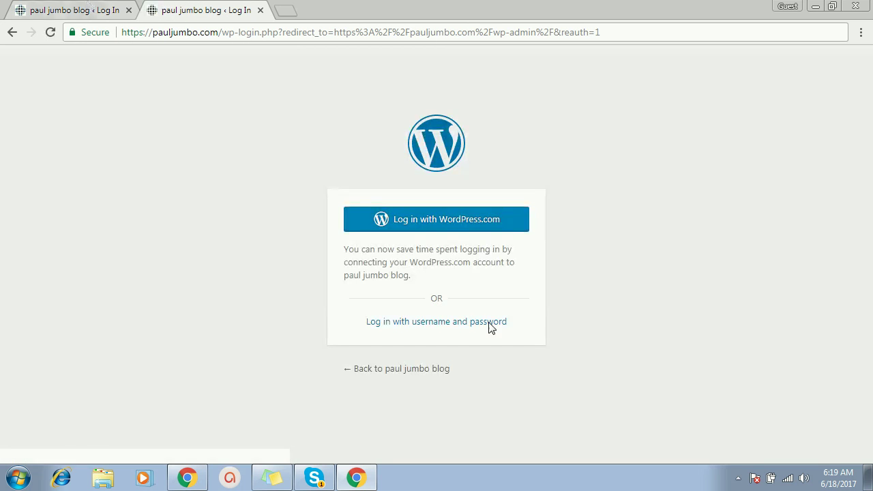
click(479, 326)
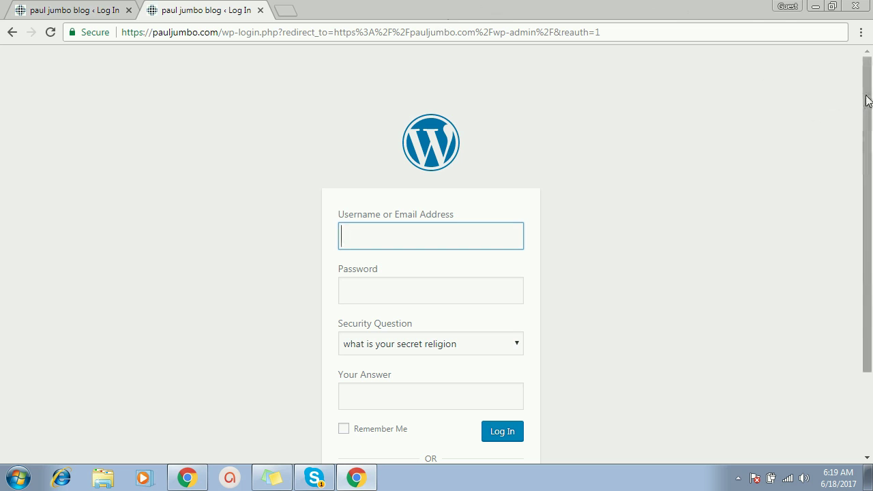
drag(858, 96, 858, 115)
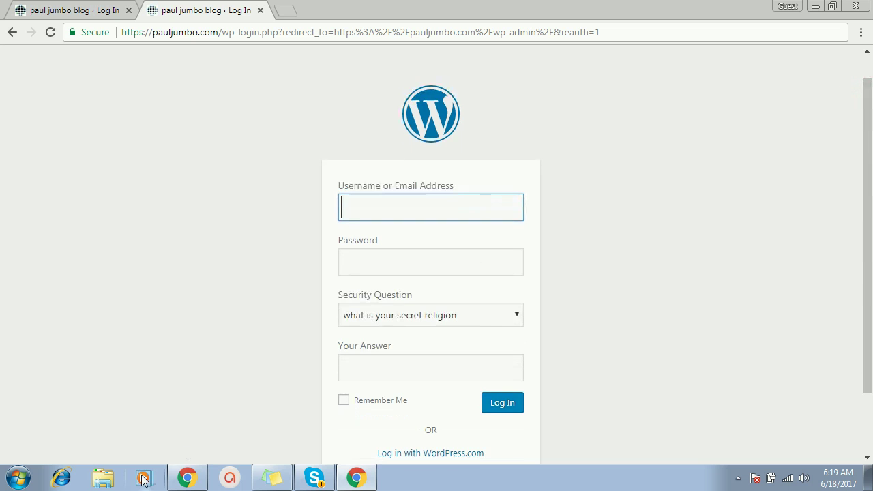
click(188, 479)
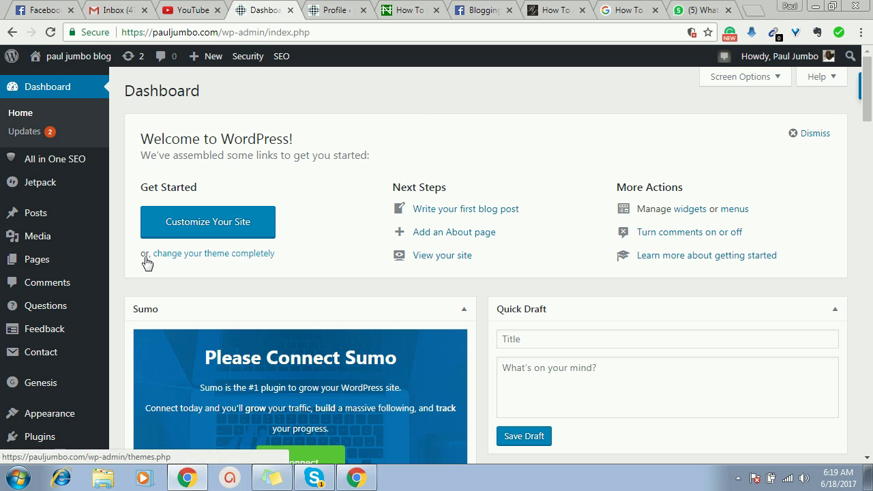
- Open Plugins > Installed Plugins and scroll through the list of installed plugins
mouse_move(34, 442)
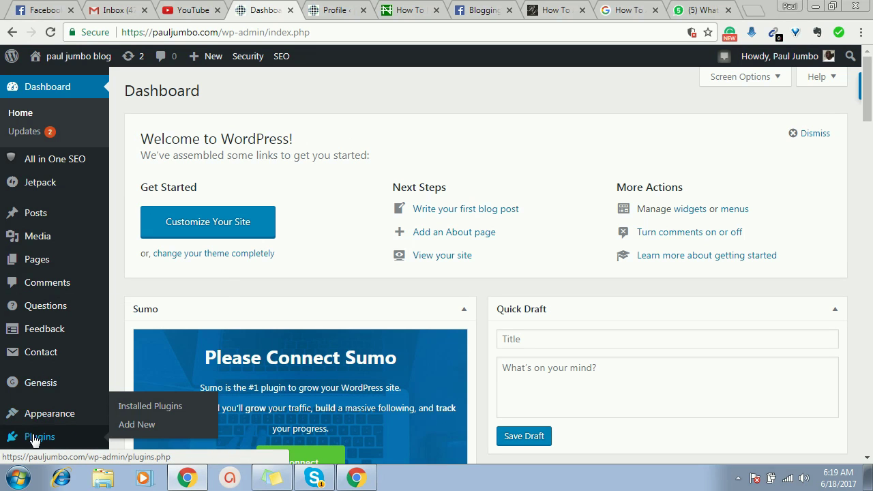
click(135, 408)
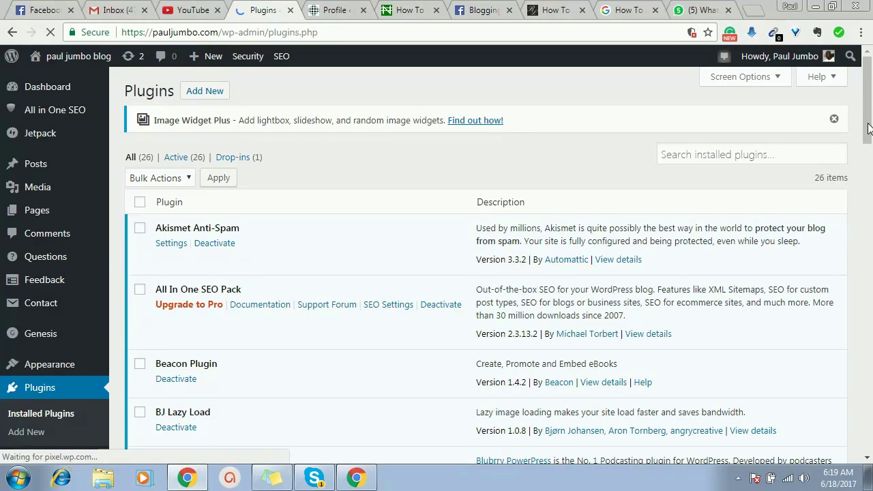
drag(862, 125, 839, 218)
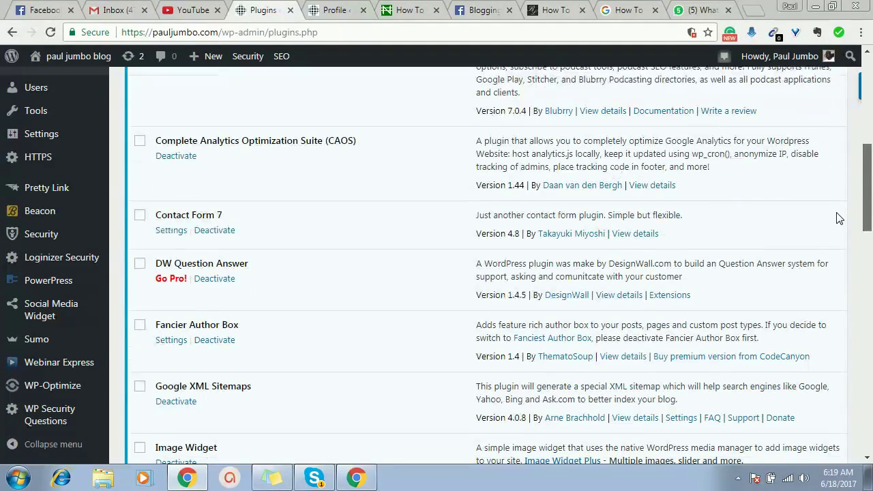
drag(839, 218, 452, 164)
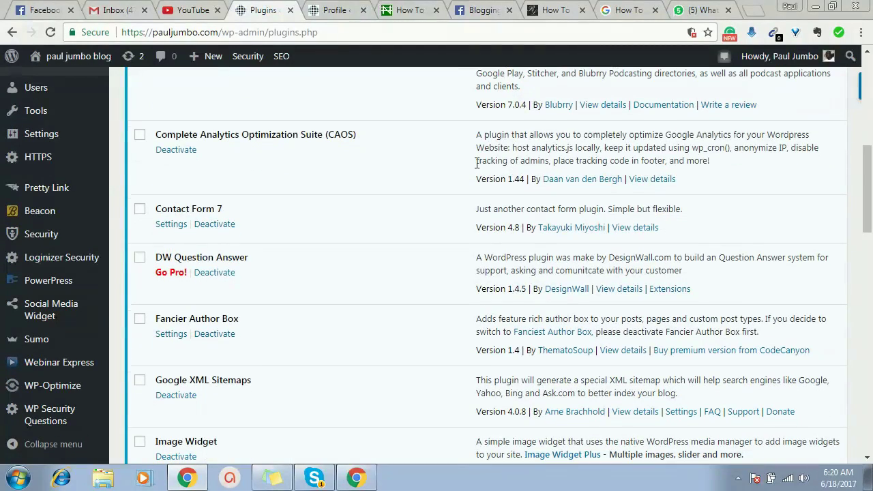
mouse_move(96, 264)
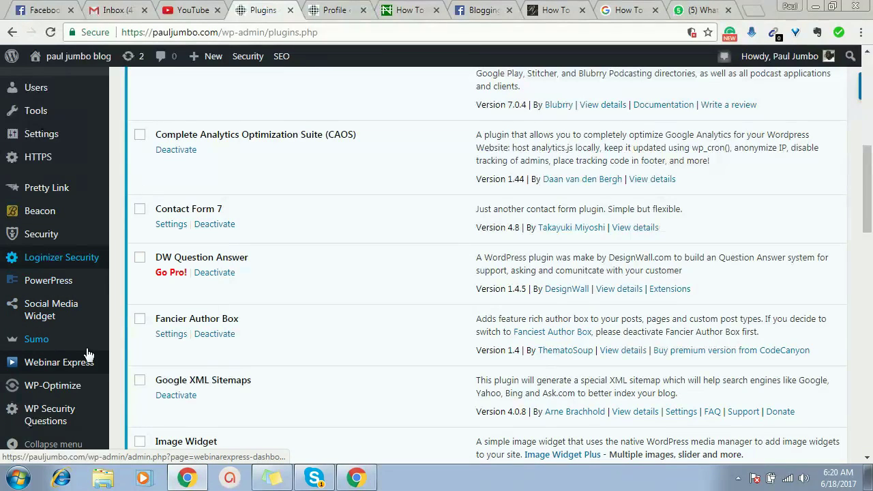
mouse_move(92, 279)
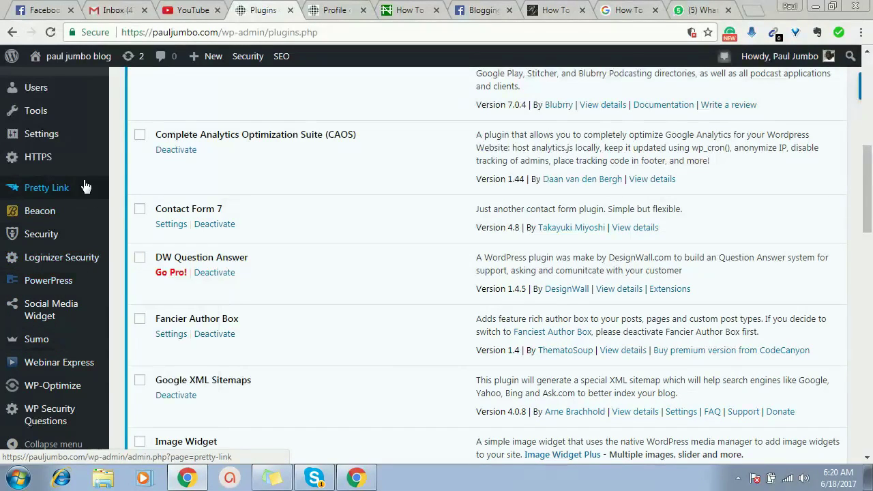
- Open Security > Settings and filter the iThemes modules to Advanced (5), starting with Hide Backend
mouse_move(79, 203)
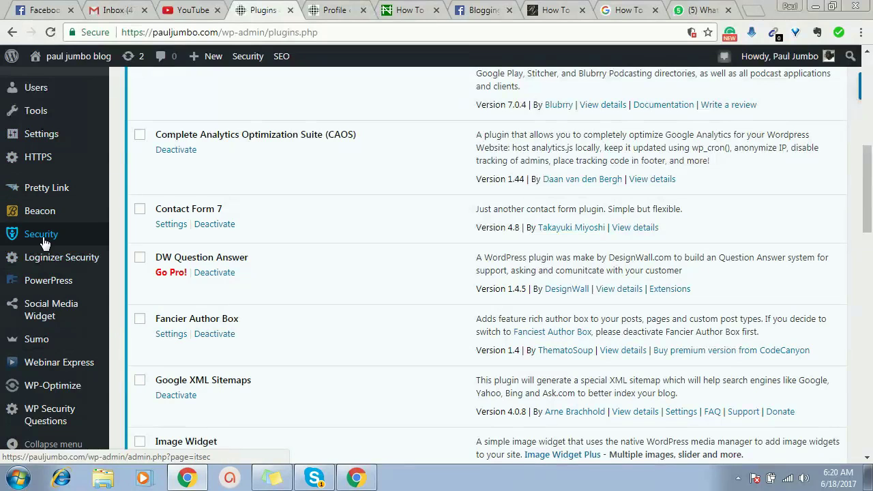
mouse_move(44, 240)
click(134, 238)
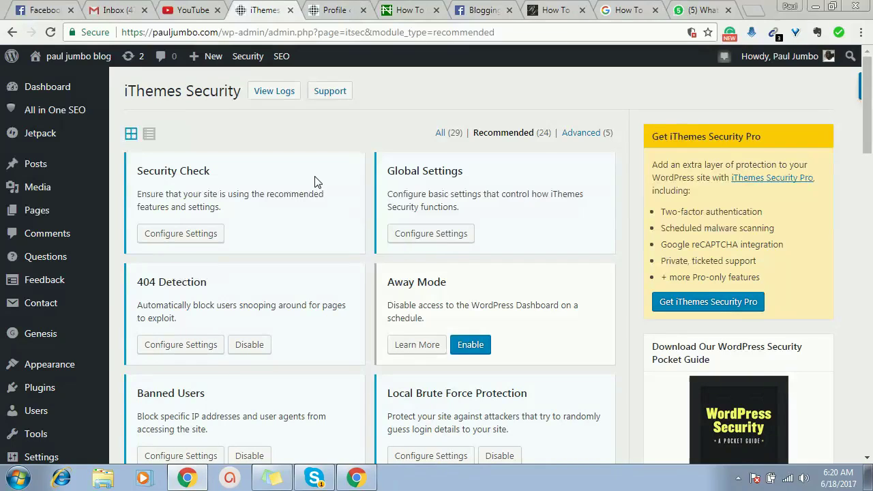
click(582, 134)
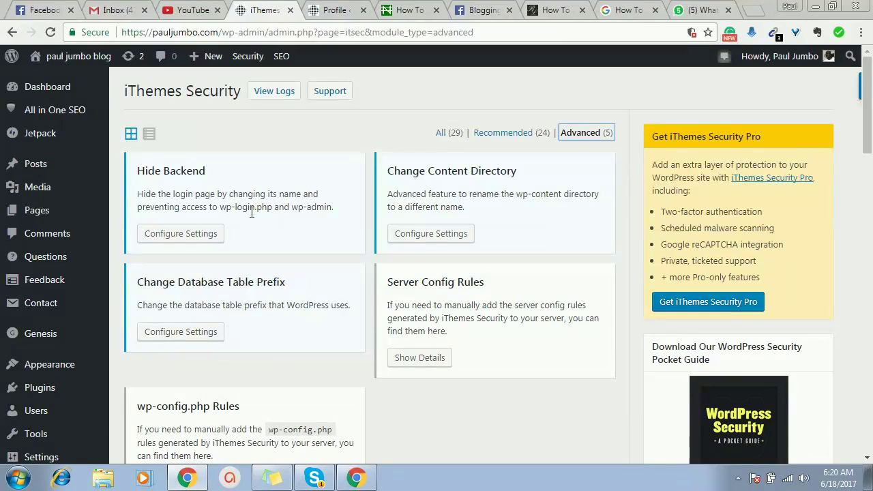
click(204, 234)
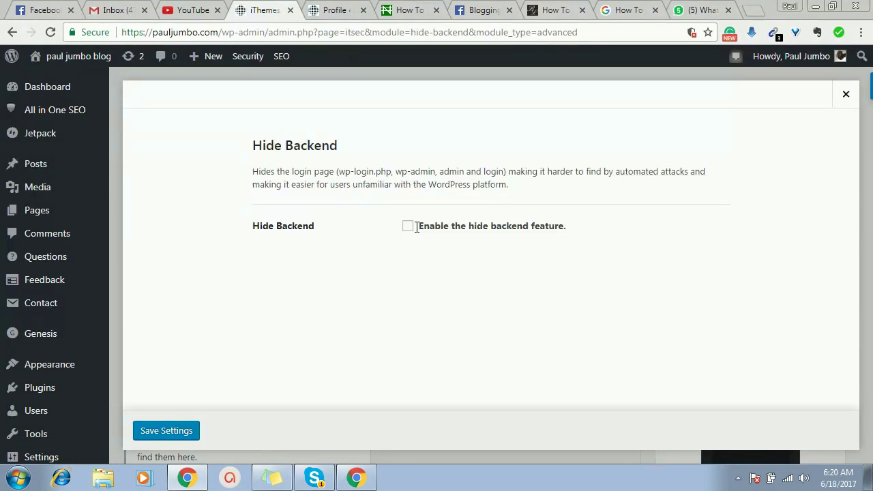
- Enable Hide Backend, change the Login Slug from lolo to ghana, and save the settings
click(408, 227)
scroll(411, 230, down, 2)
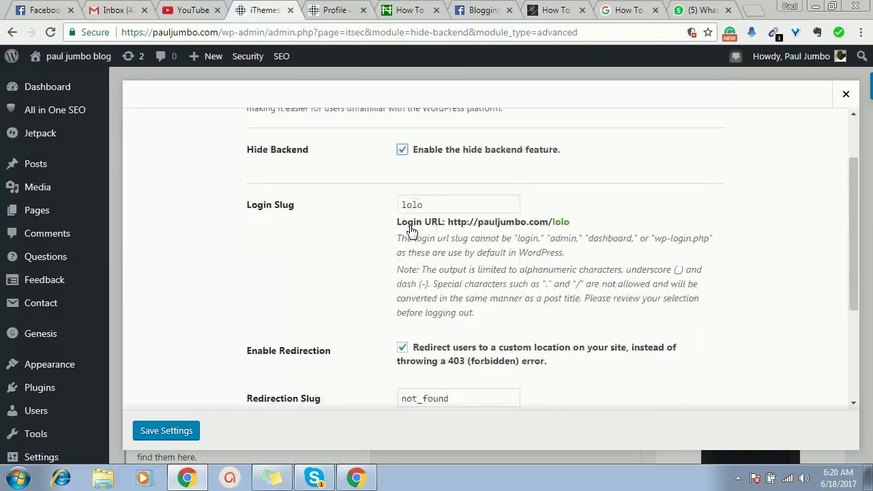
click(440, 185)
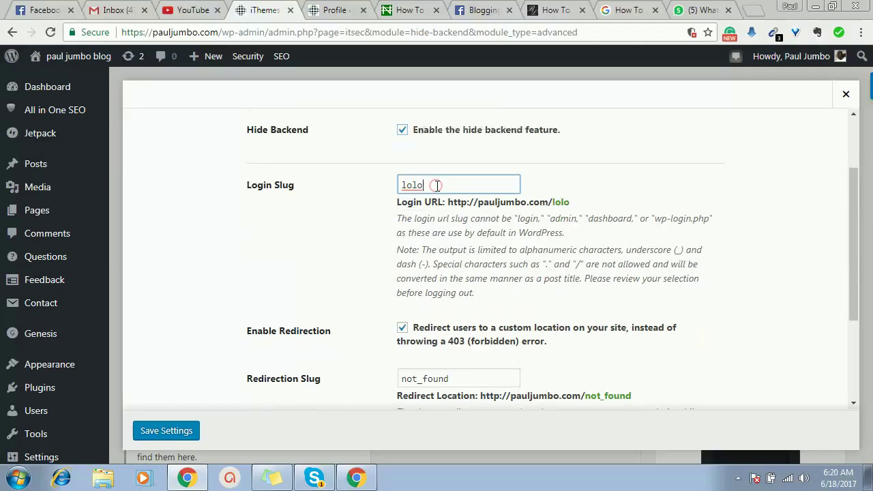
key(BackSpace)
key(BackSpace)
key(BackSpace)
key(BackSpace)
text(ghana)
click(165, 432)
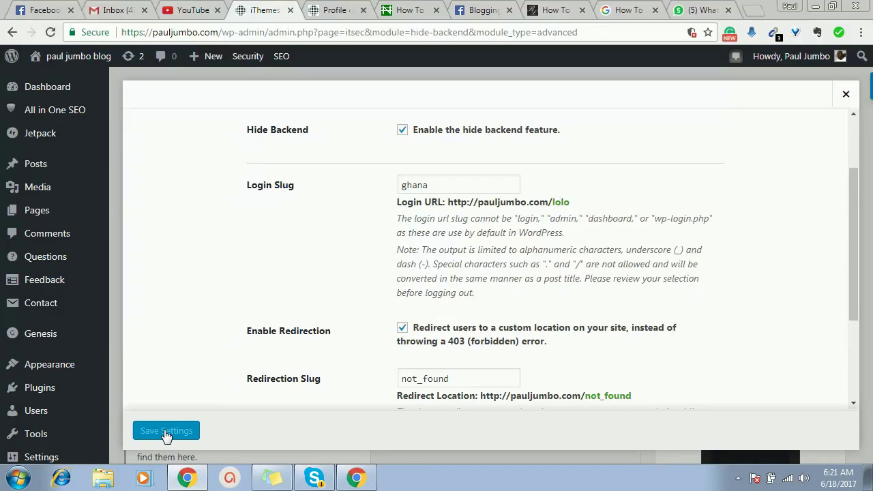
- In a new guest tab, load pauljumbo.com/wp-admin and confirm it returns a 404 page
click(360, 479)
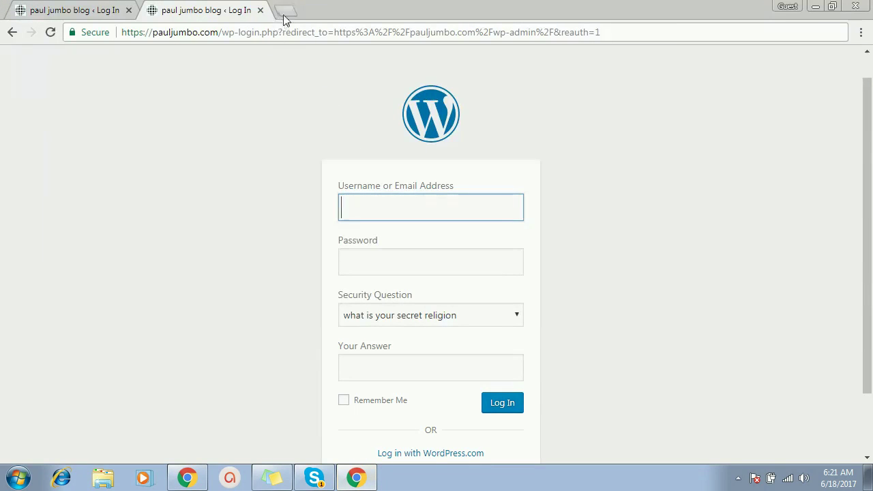
click(284, 15)
text(paula)
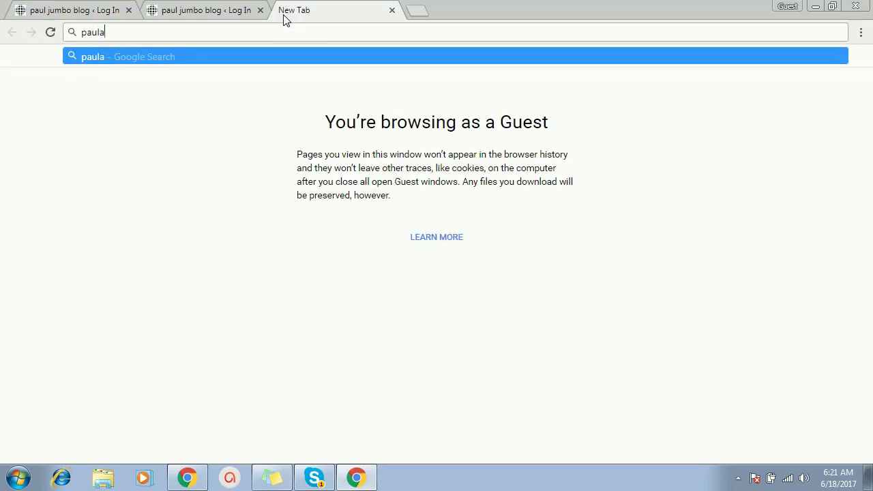
key(BackSpace)
text(jumbo)
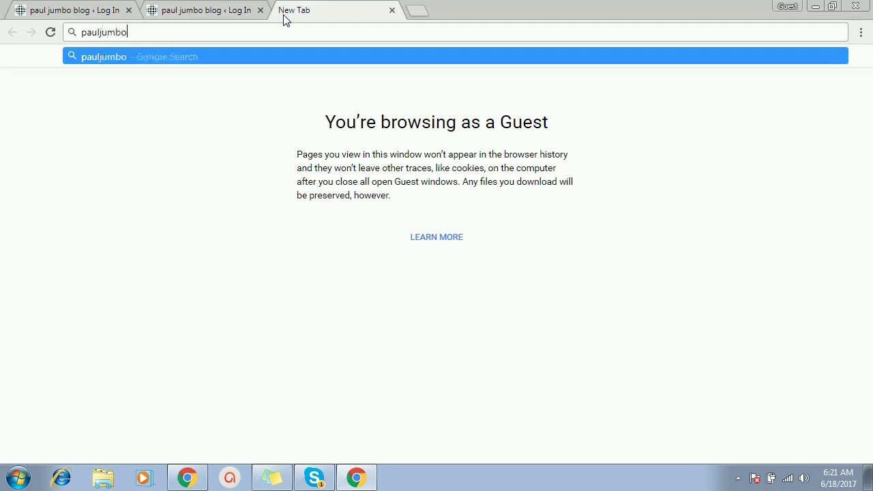
text(.com/)
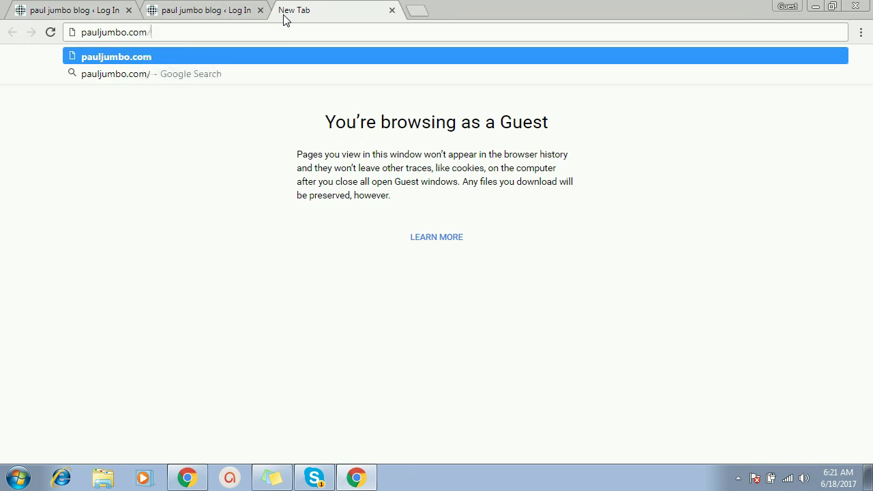
text(wp)
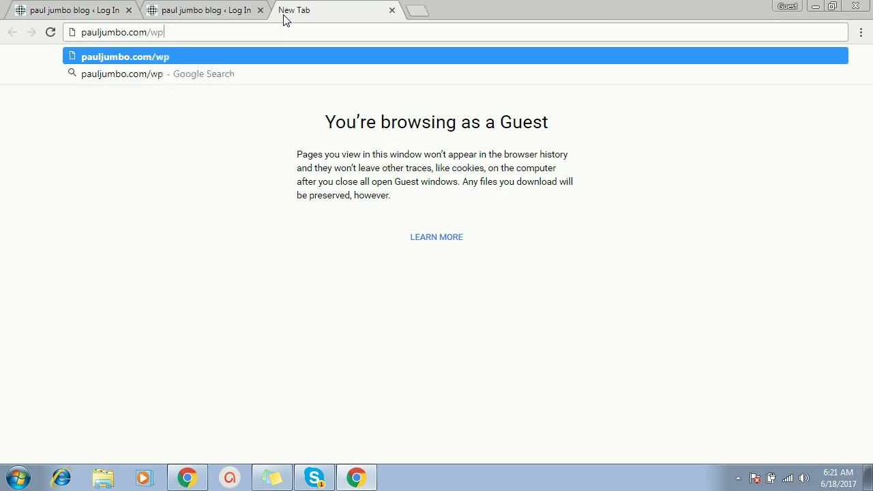
text(-admin)
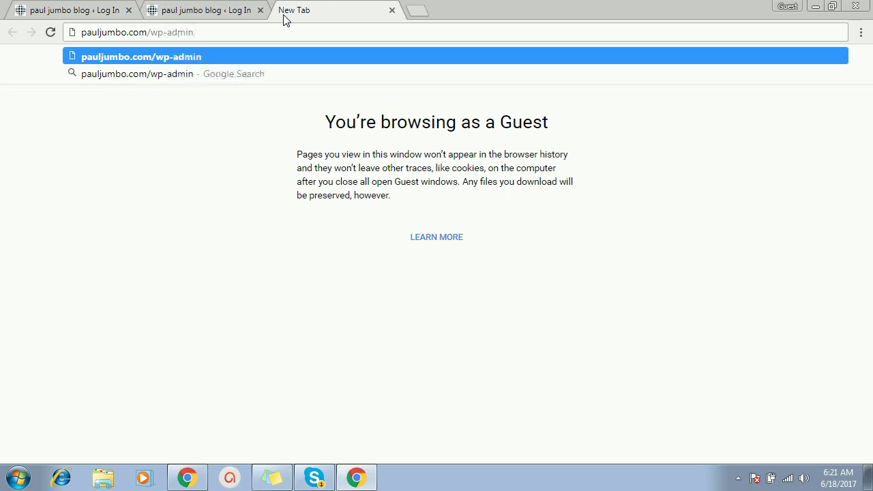
key(Return)
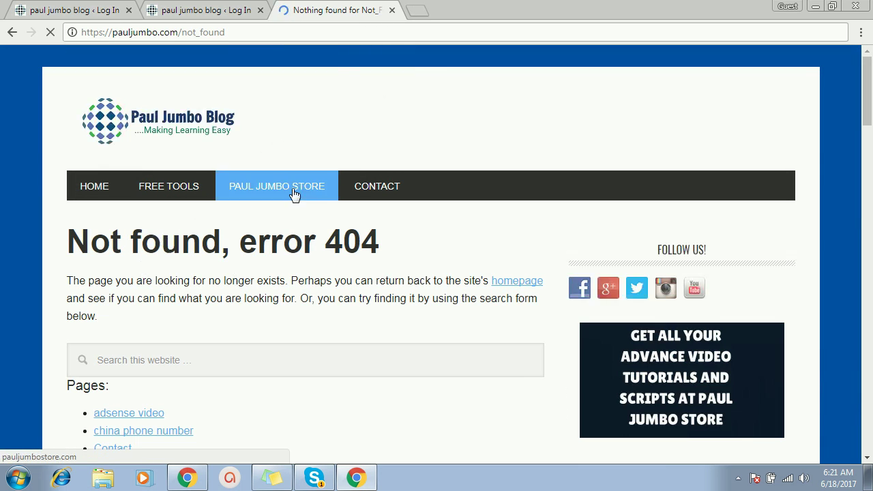
- Replace not_found with ghana in the address and bring up the username-and-password login form
drag(232, 32, 182, 35)
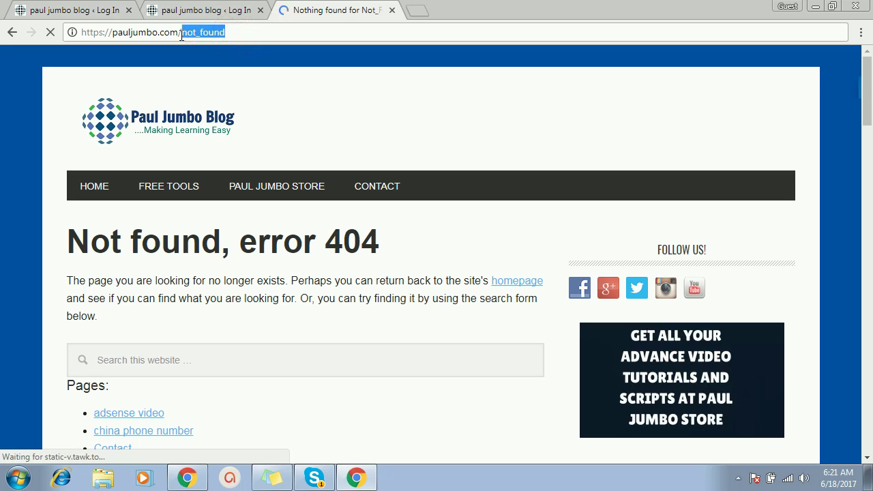
text(ghana)
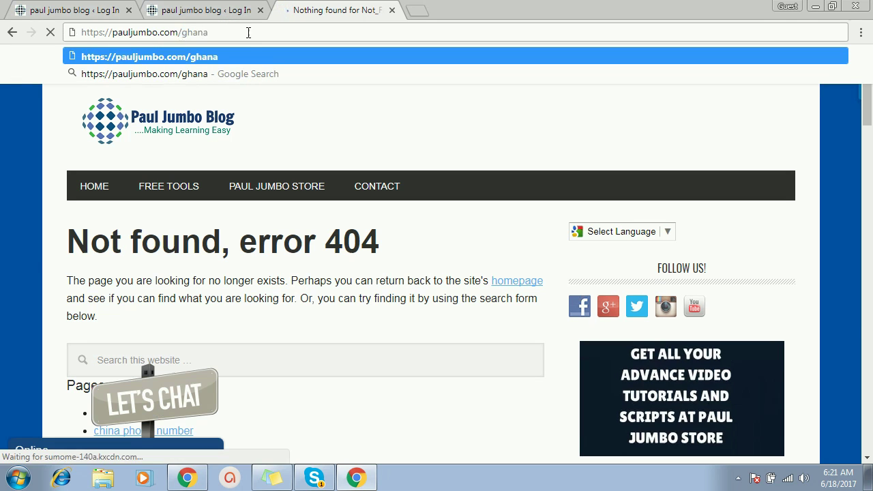
key(Return)
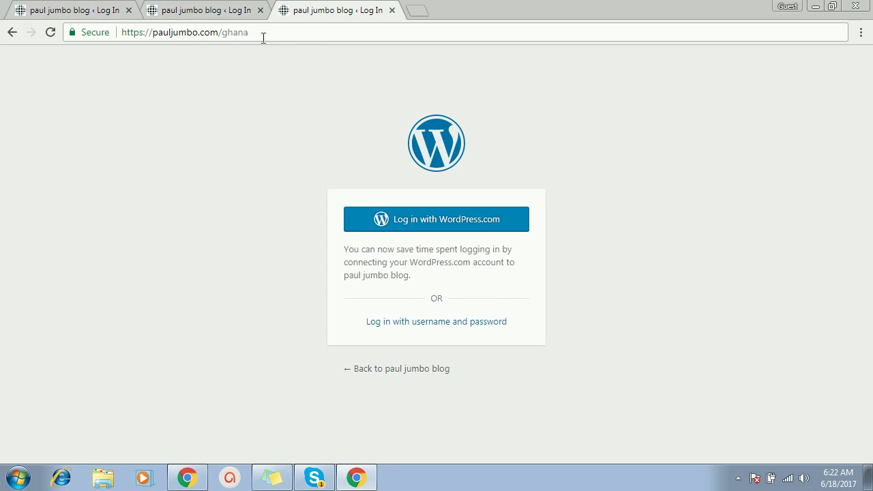
click(412, 322)
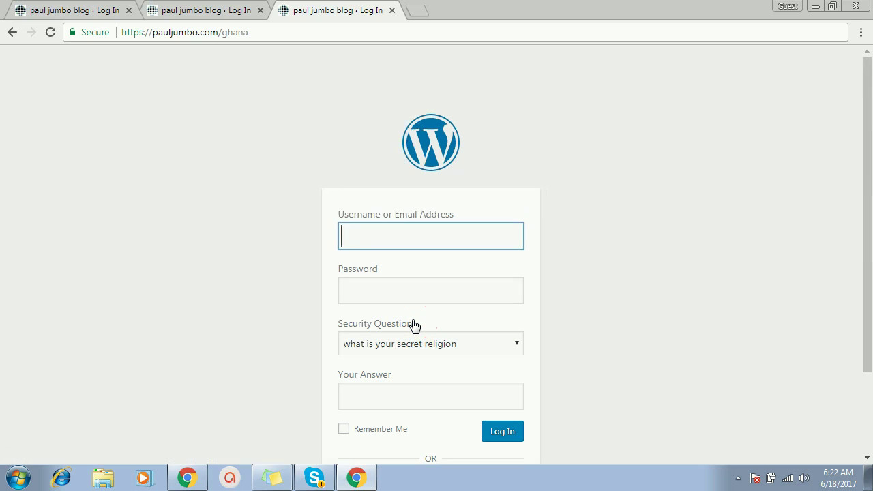